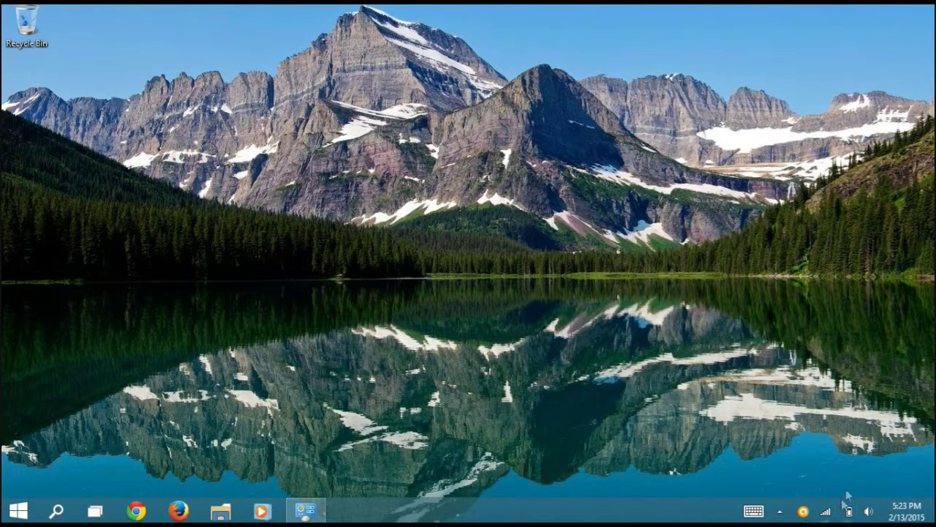
Open the computer's power options from the battery status and activate the Power saver plan
mouse_move(852, 512)
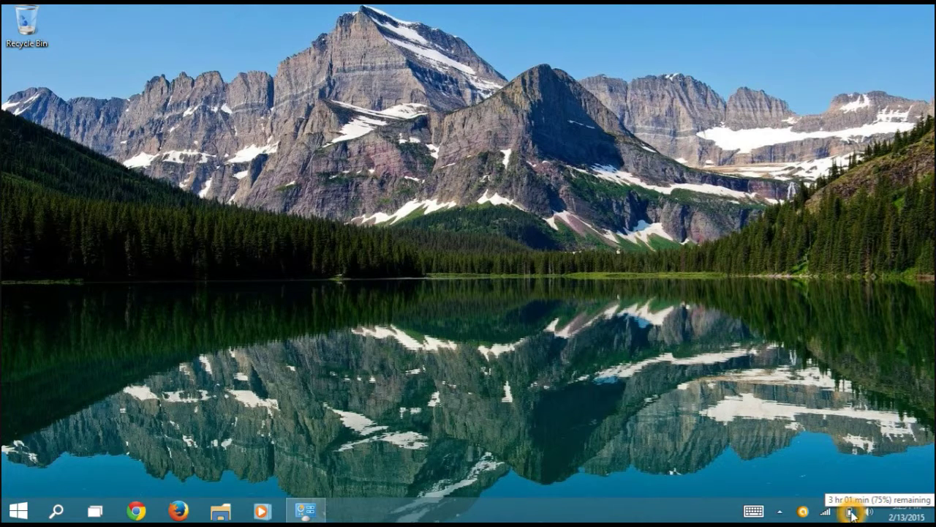
left_click(852, 513)
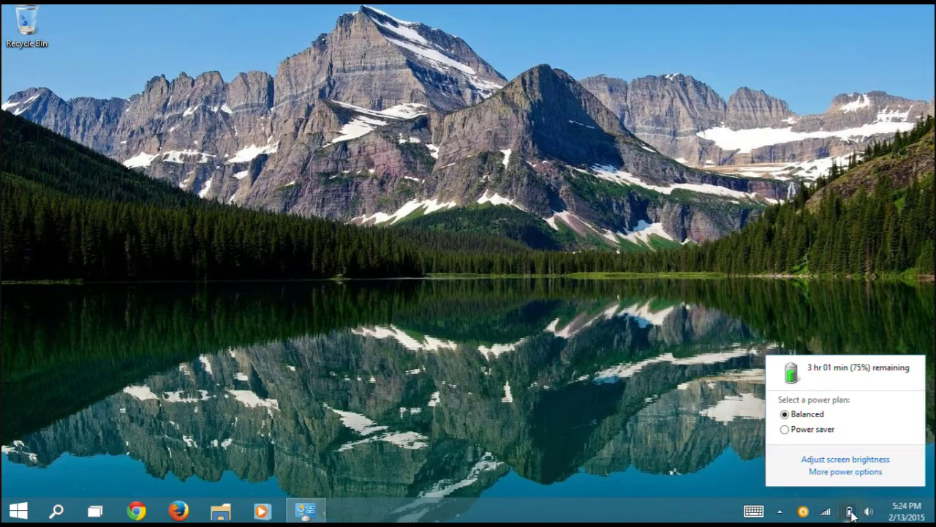
left_click(841, 472)
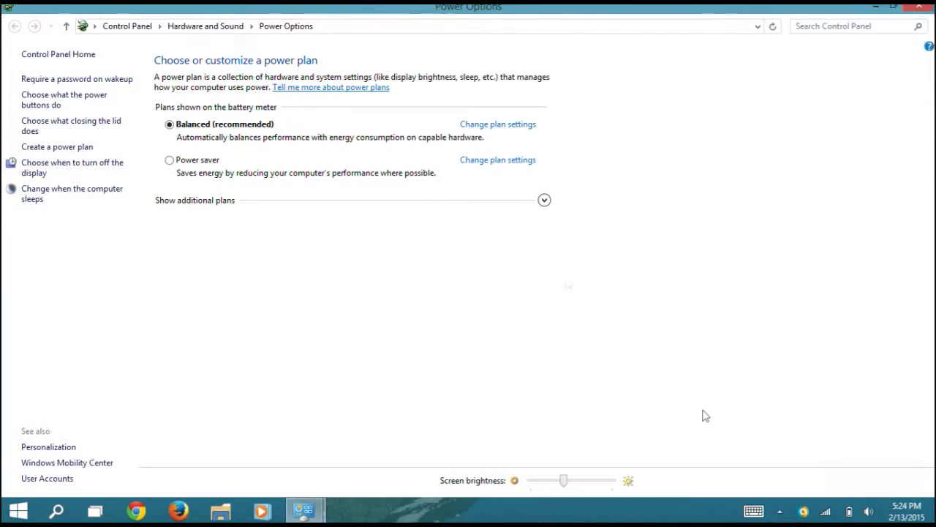
left_click(169, 159)
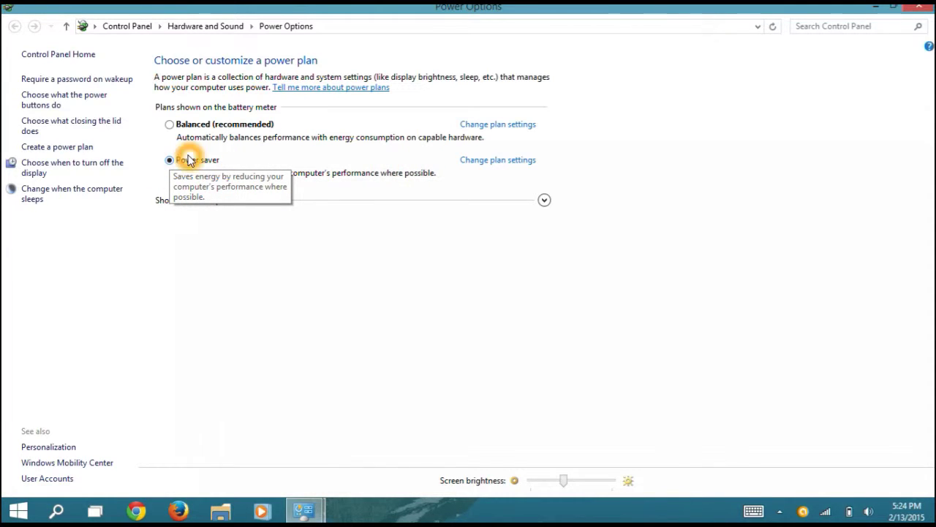
Open the advanced power settings of the Power saver plan and expand Processor power management
left_click(486, 160)
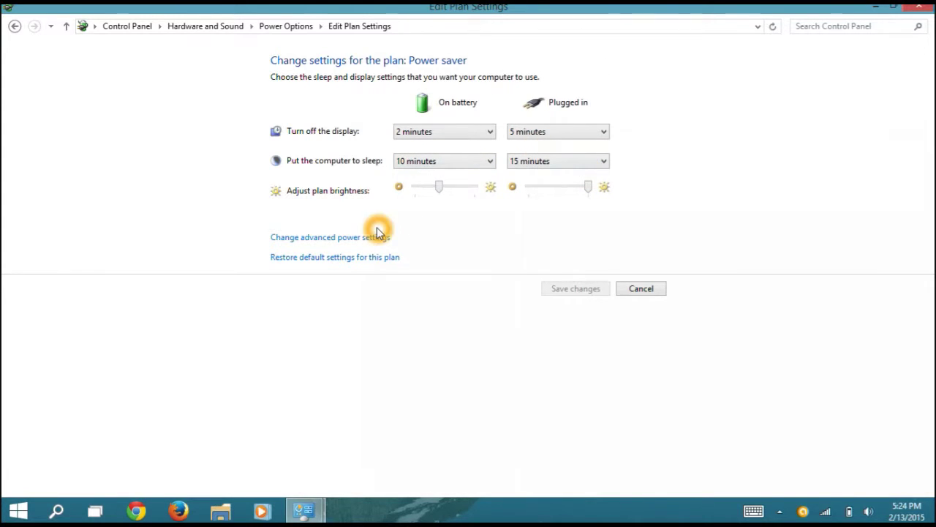
left_click(298, 240)
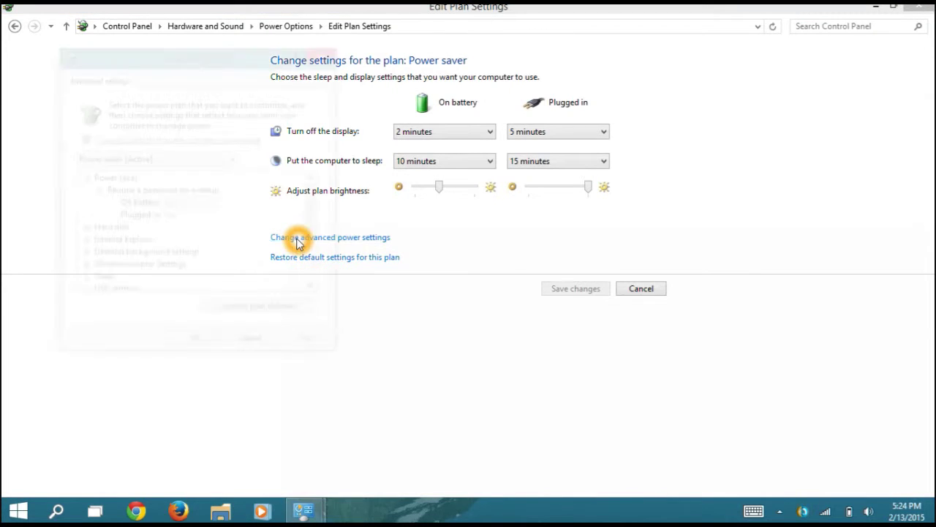
left_click(312, 217)
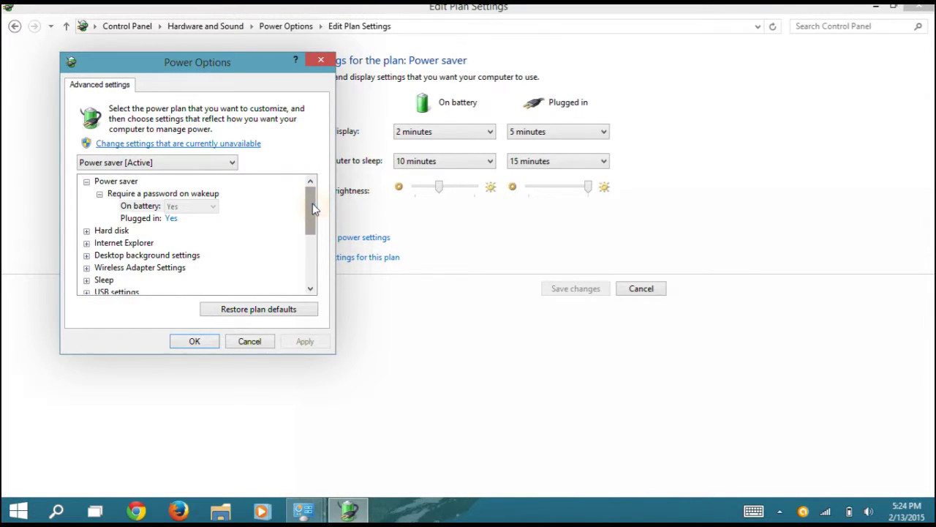
left_click_drag(313, 209, 317, 261)
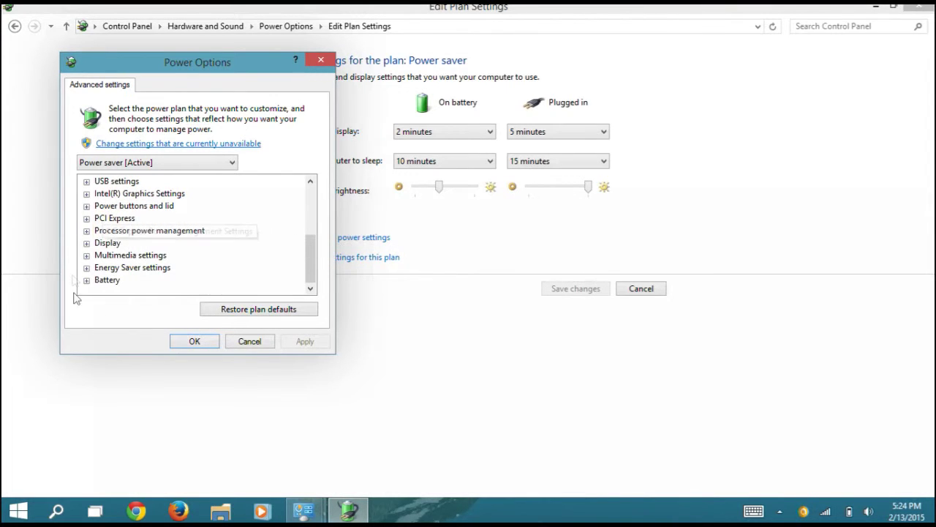
scroll(310, 262, "up", 2)
scroll(316, 274, "down", 2)
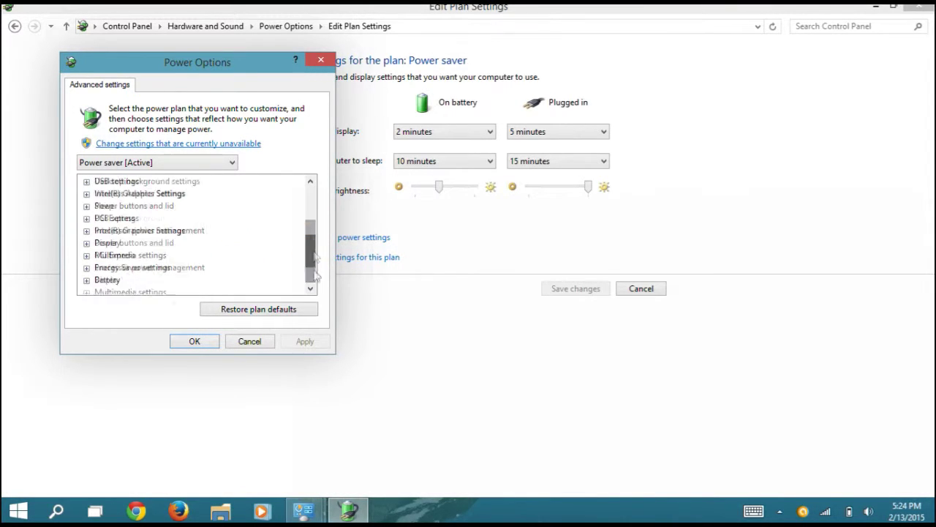
left_click(86, 230)
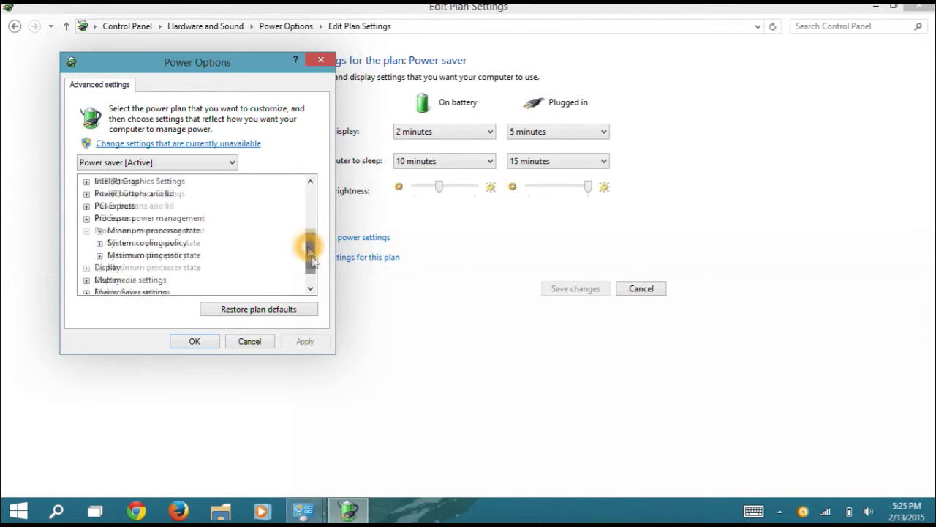
Check the minimum processor state values for battery and plugged-in use
scroll(305, 249, "down", 1)
left_click(100, 207)
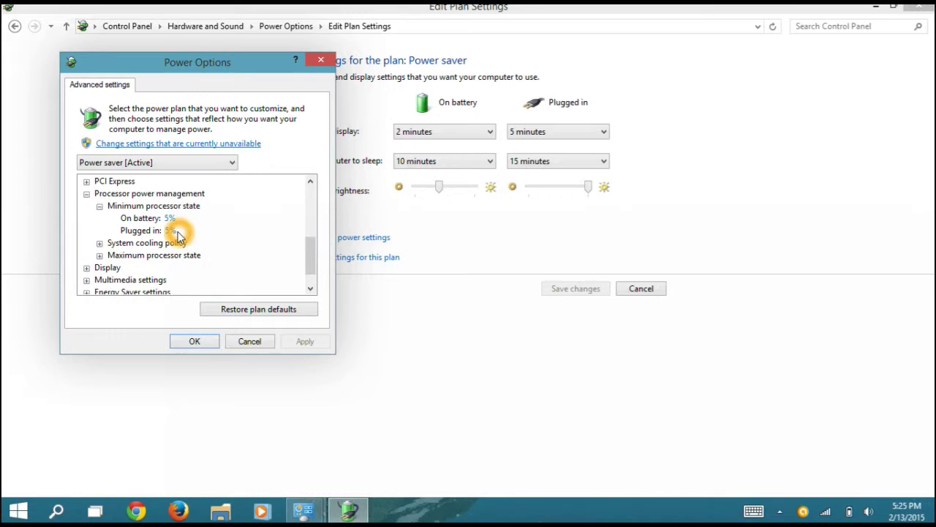
left_click(99, 208)
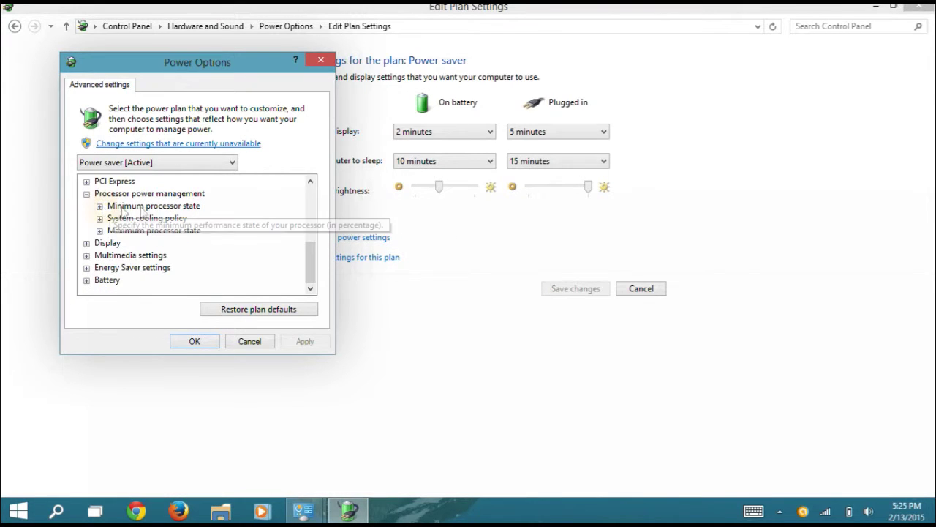
Set the system cooling policy on battery to Active under Processor power management
left_click(99, 219)
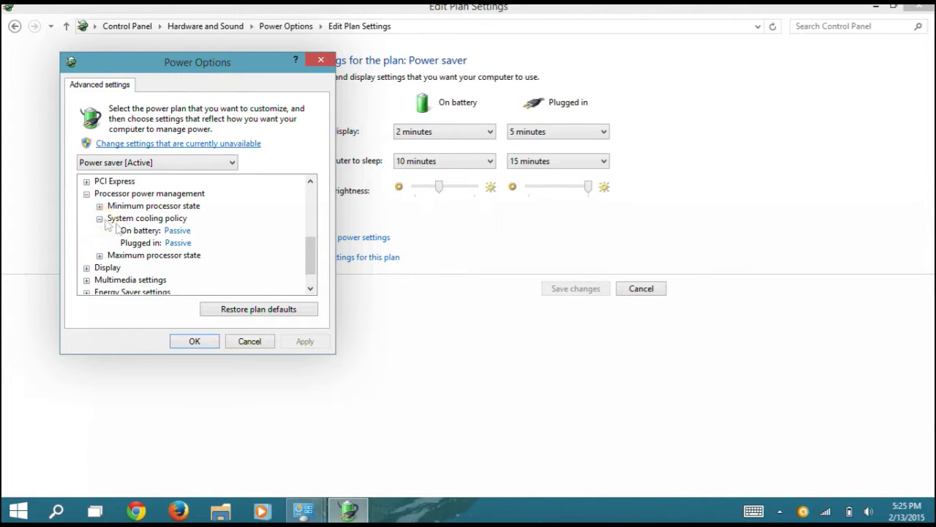
left_click(171, 212)
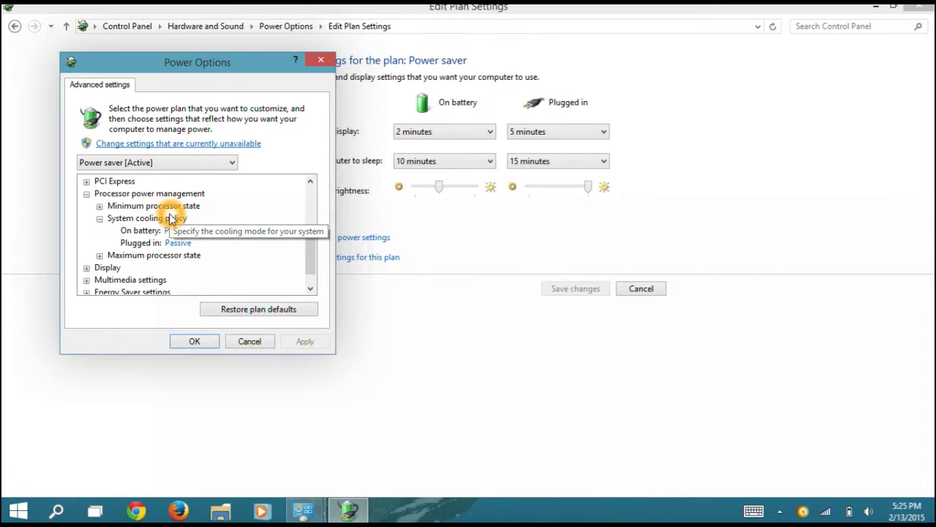
left_click(148, 232)
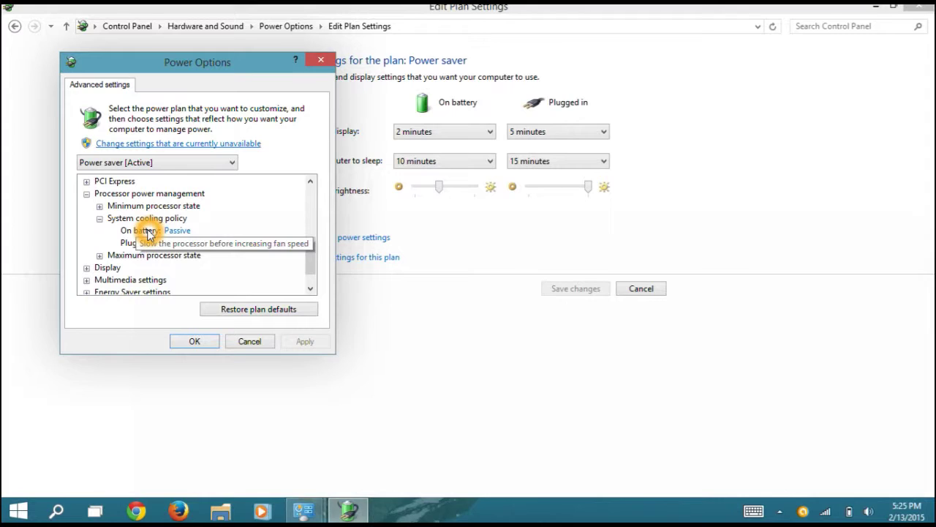
left_click(180, 231)
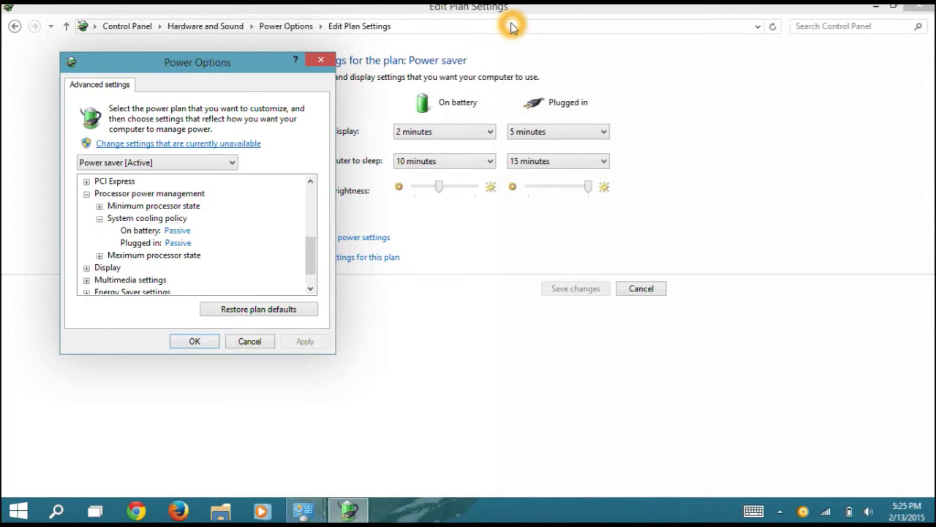
left_click(175, 231)
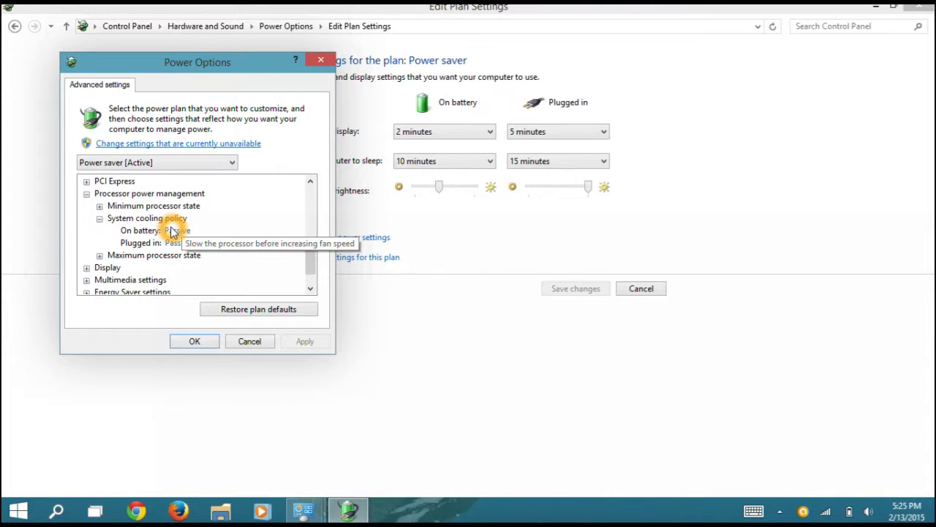
left_click(190, 233)
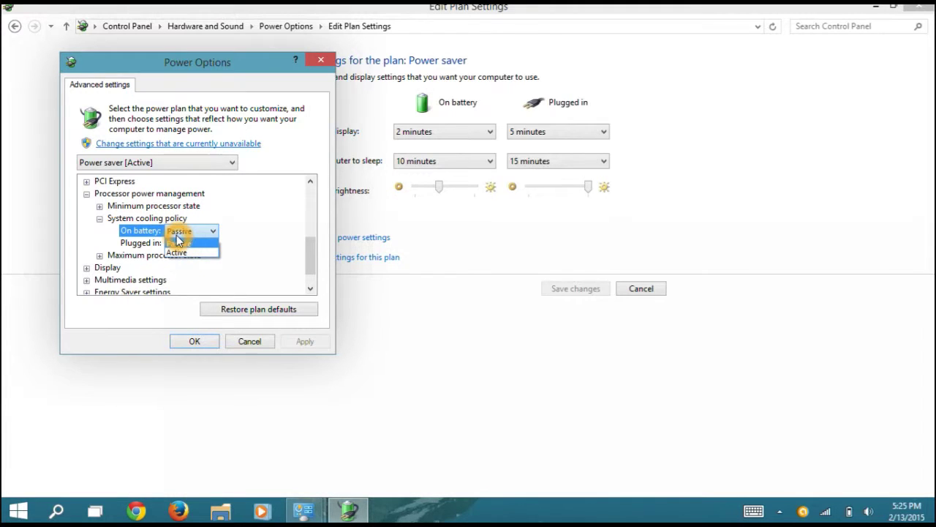
left_click(197, 255)
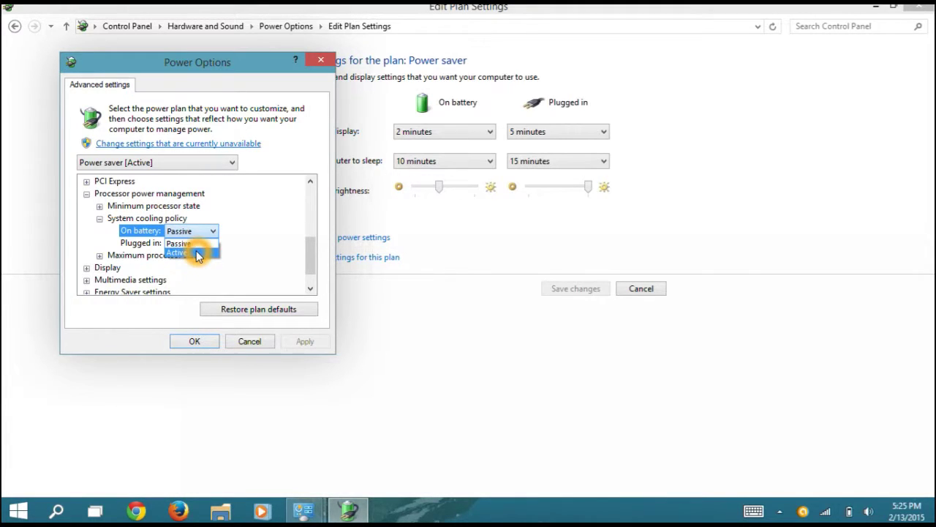
left_click(186, 230)
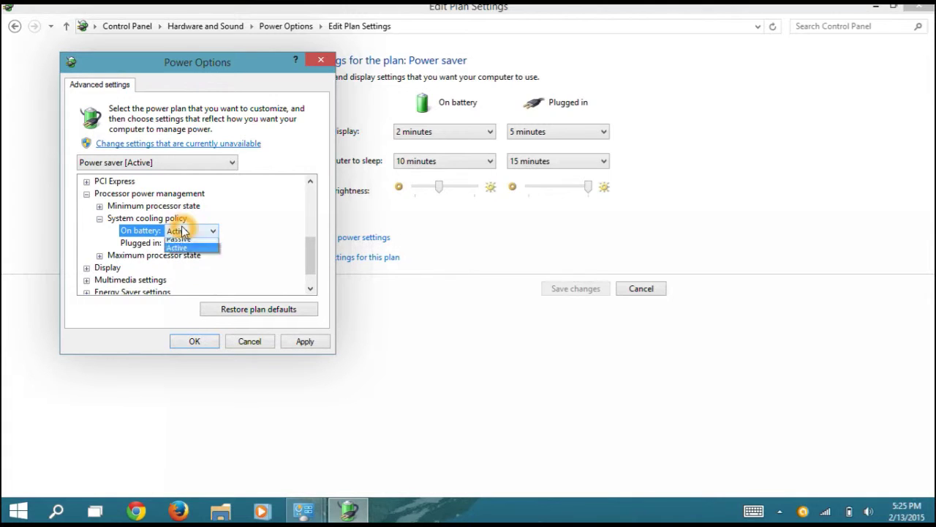
left_click(196, 253)
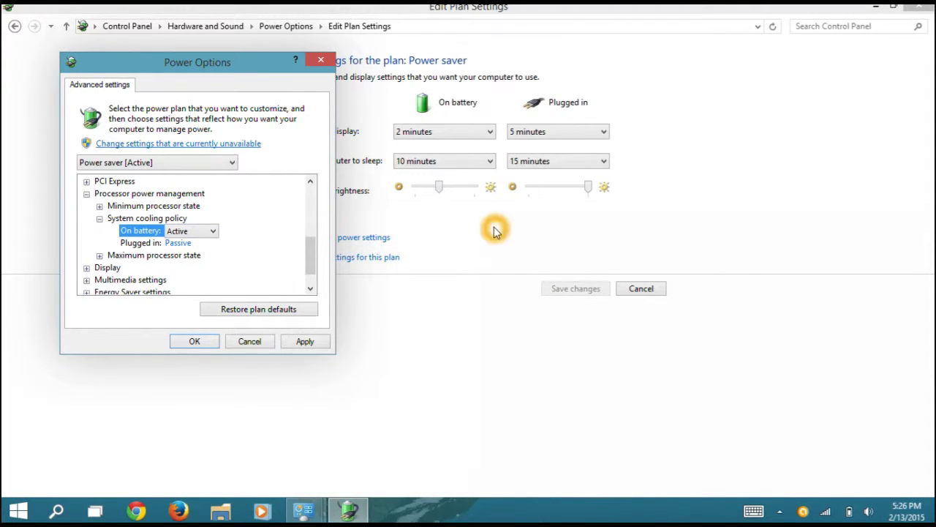
left_click(612, 247)
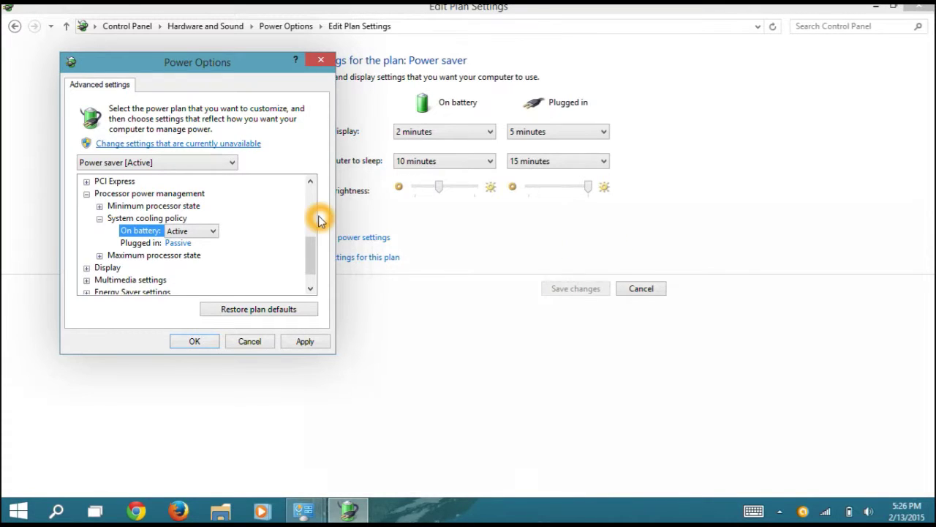
left_click(197, 232)
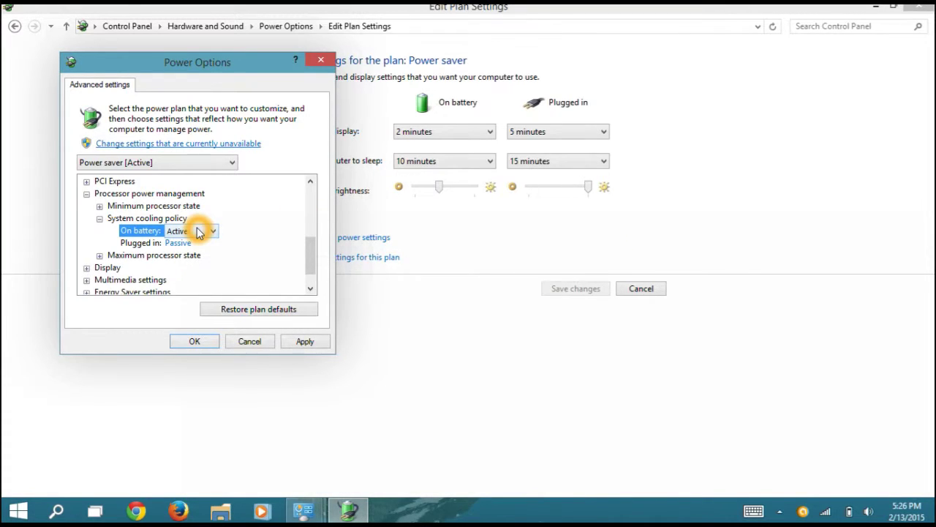
Choose Passive as the system cooling policy for plugged-in use
left_click(170, 246)
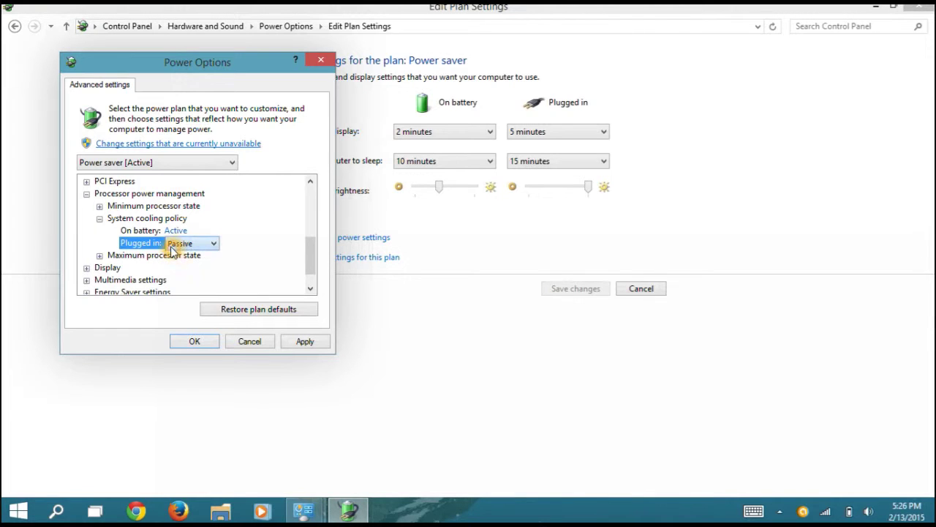
left_click(186, 244)
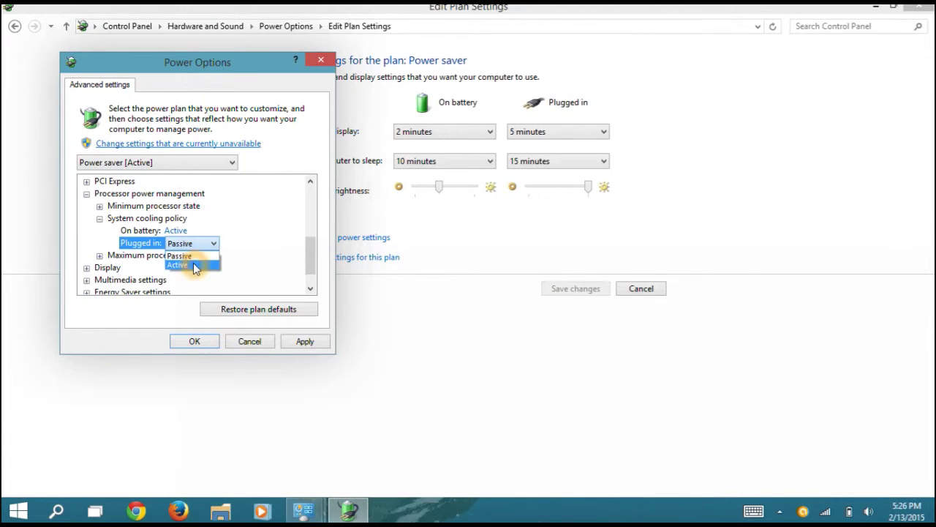
left_click(196, 262)
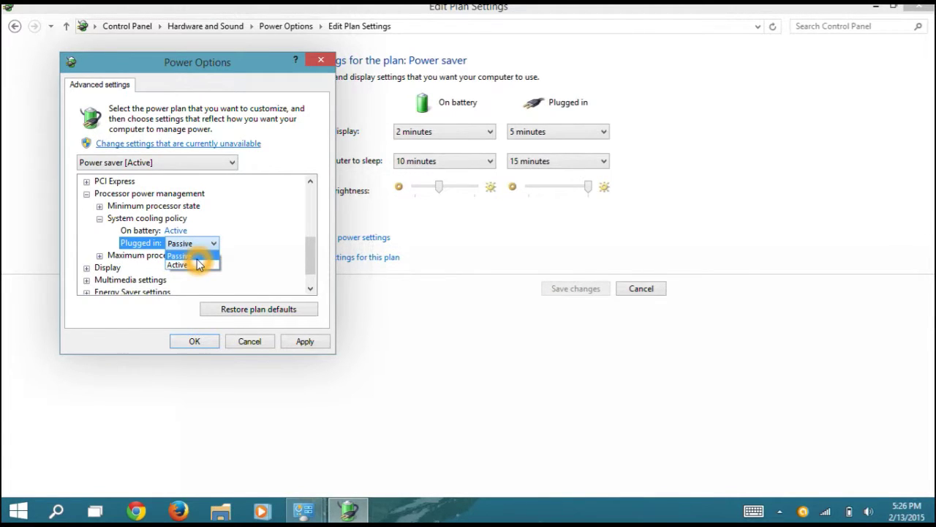
left_click(170, 233)
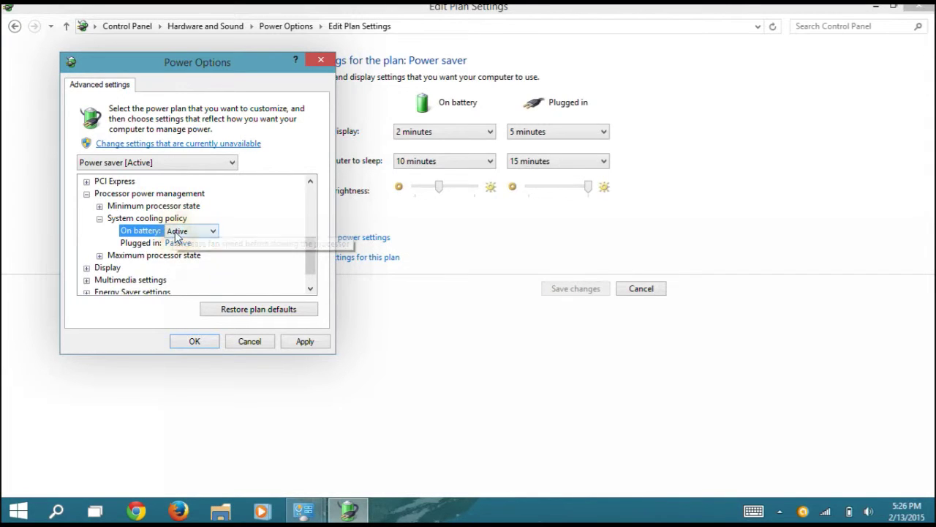
left_click(171, 233)
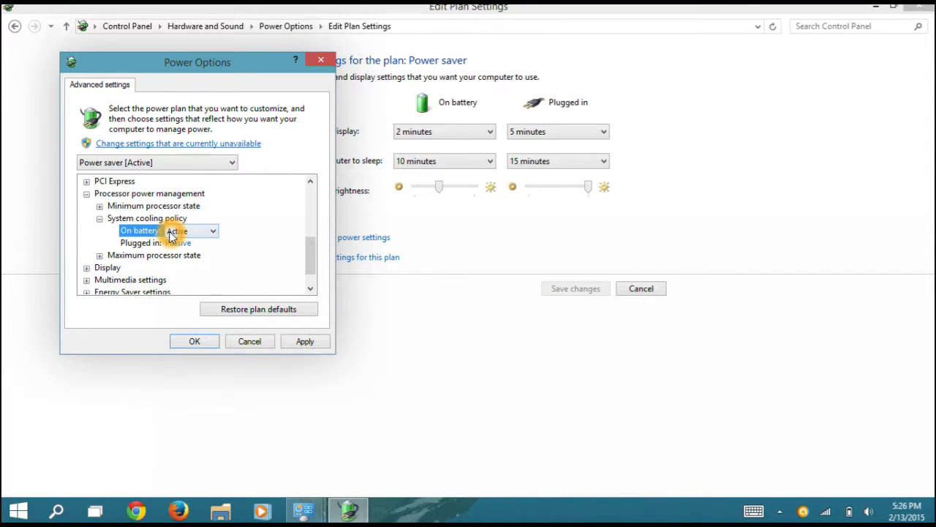
Set the maximum processor state on battery to 75%
left_click(100, 256)
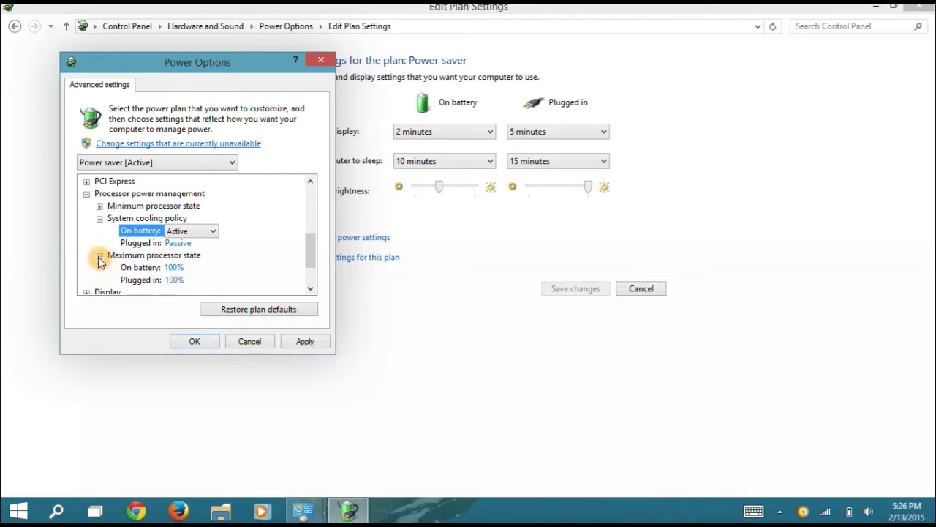
left_click(177, 269)
left_click(179, 269)
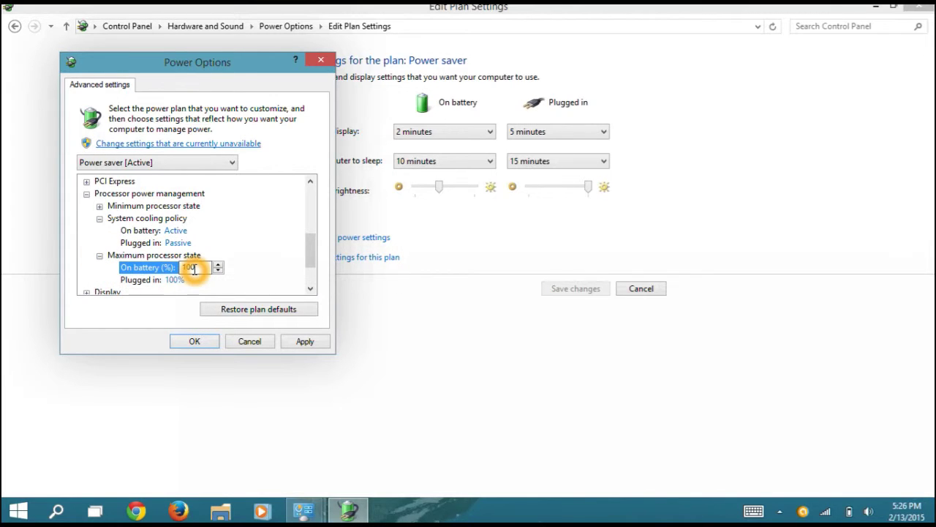
double_click(179, 268)
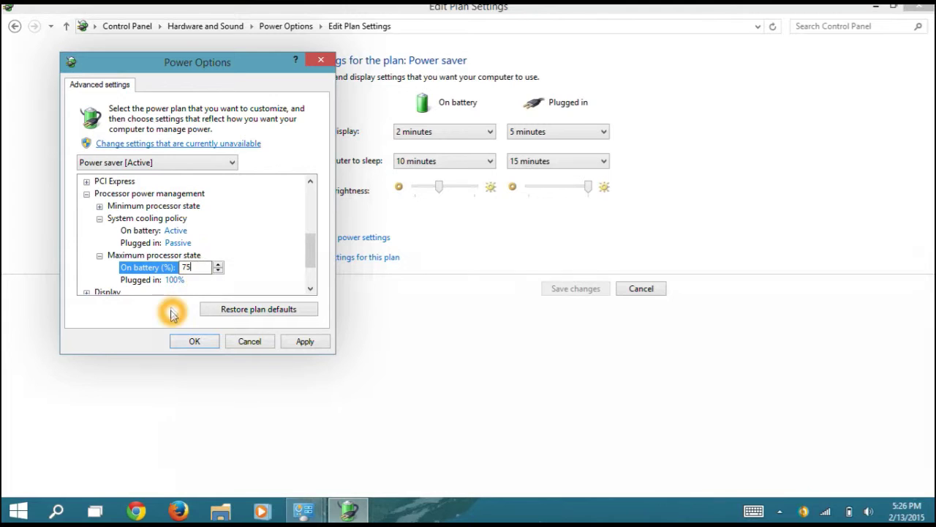
Set the maximum processor state when plugged in to 75% and apply the advanced power settings
left_click(178, 280)
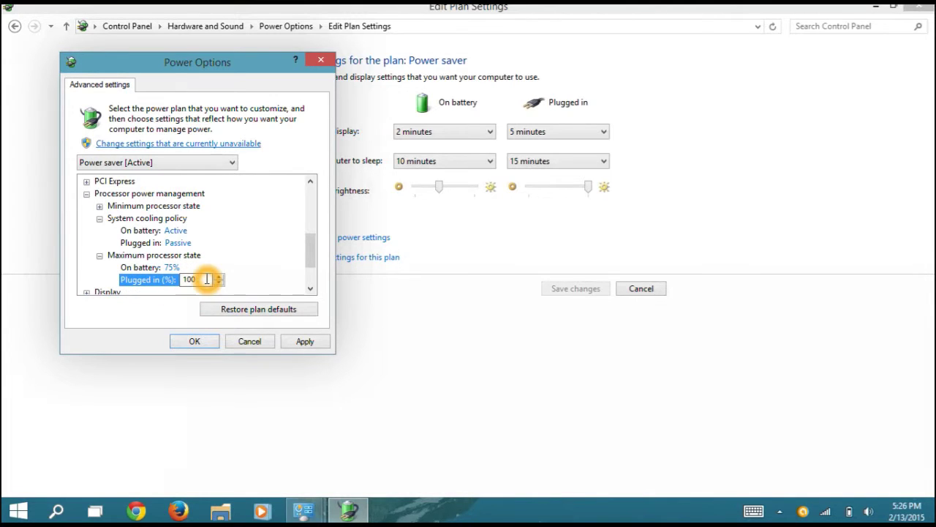
left_click_drag(203, 279, 181, 281)
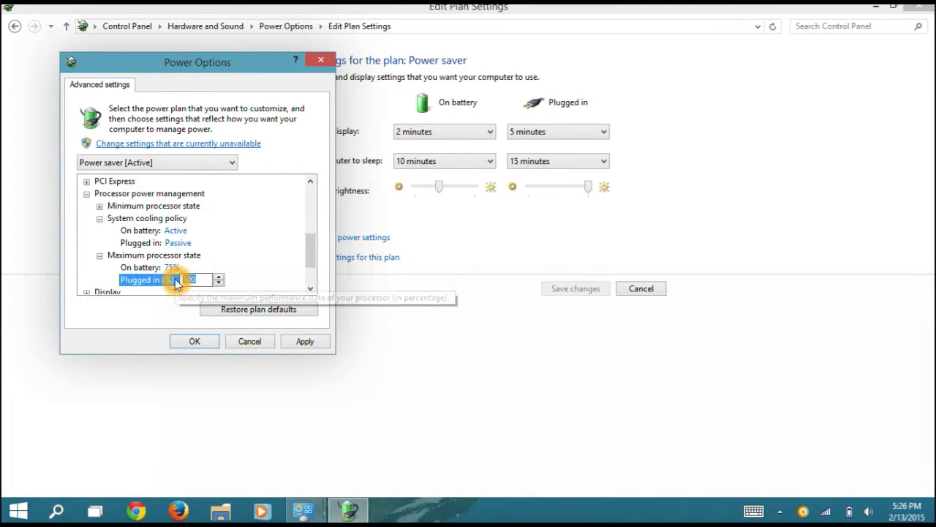
type("75")
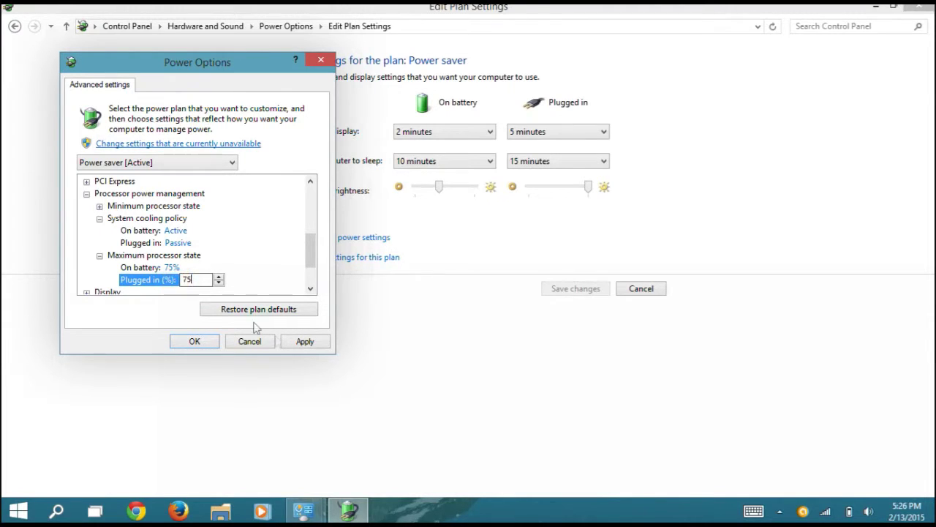
left_click(306, 344)
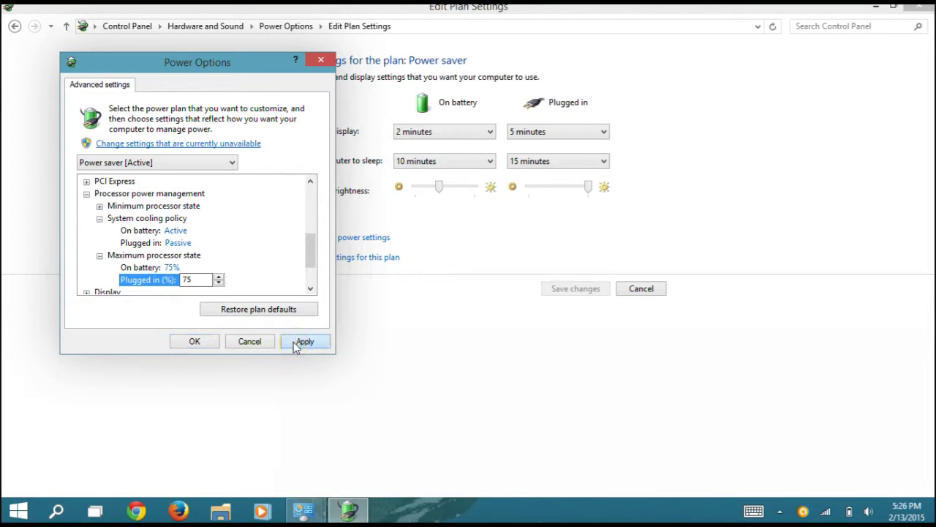
Confirm the advanced power settings and leave the Power saver plan's settings page without changing its display or sleep timeouts
left_click(211, 342)
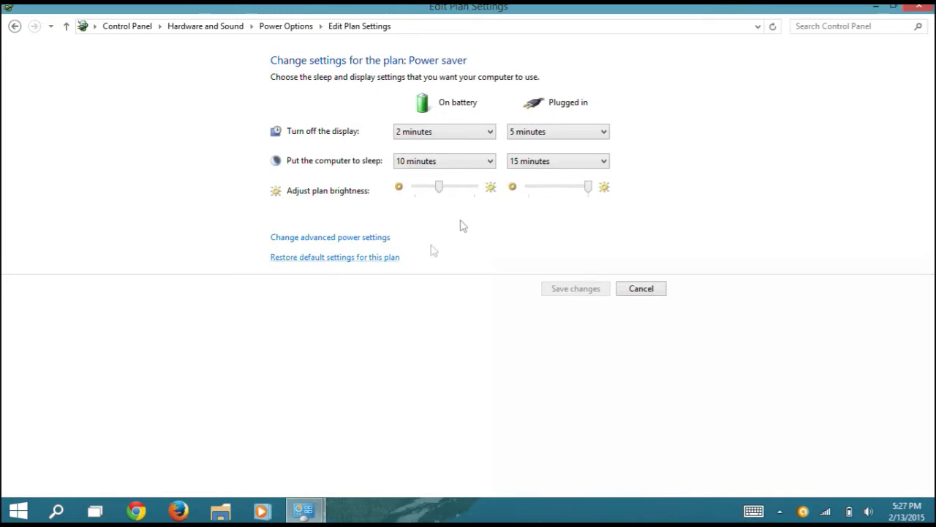
left_click(451, 184)
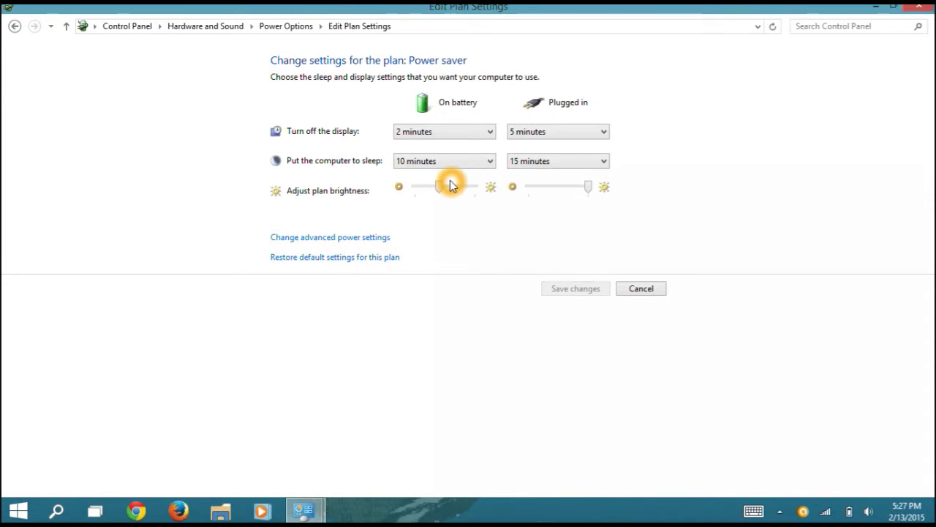
left_click(522, 161)
left_click(461, 133)
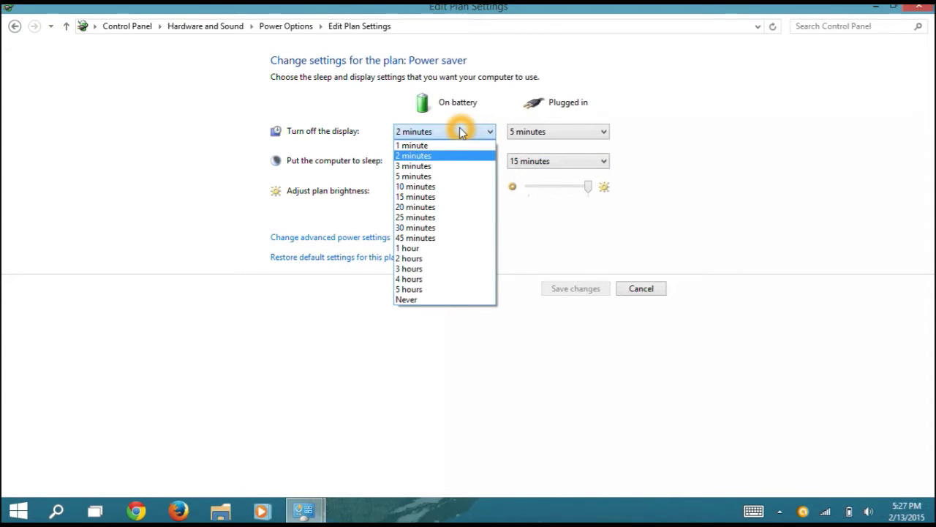
left_click(664, 192)
left_click(643, 289)
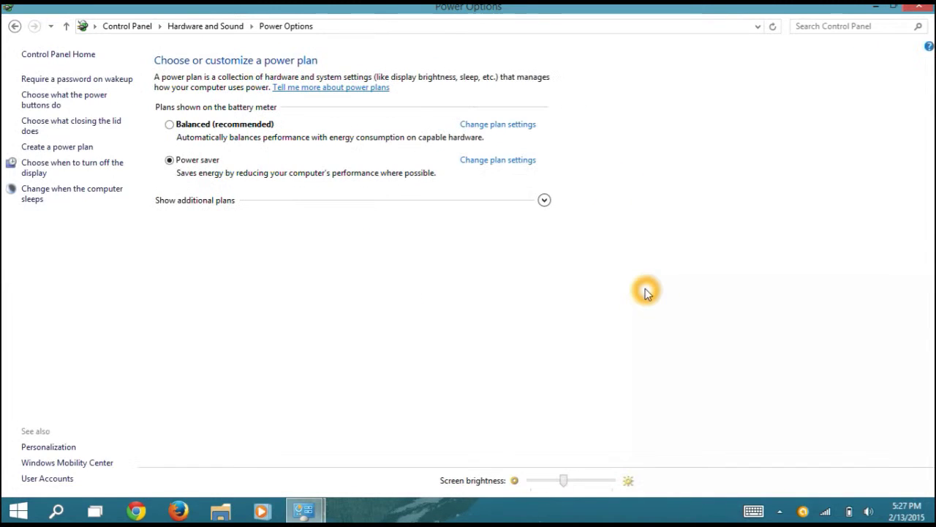
Minimize the Power Options window to return to the desktop
left_click(872, 6)
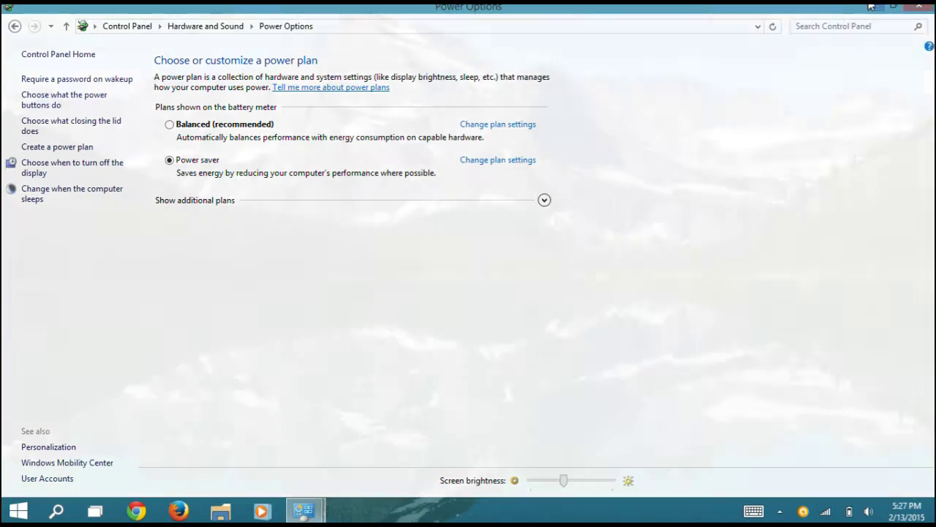
left_click(18, 510)
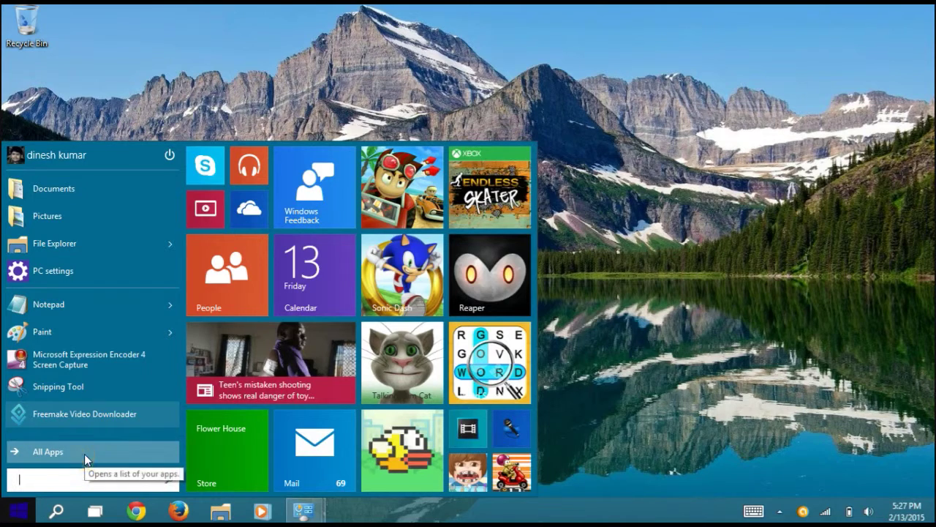
left_click(583, 322)
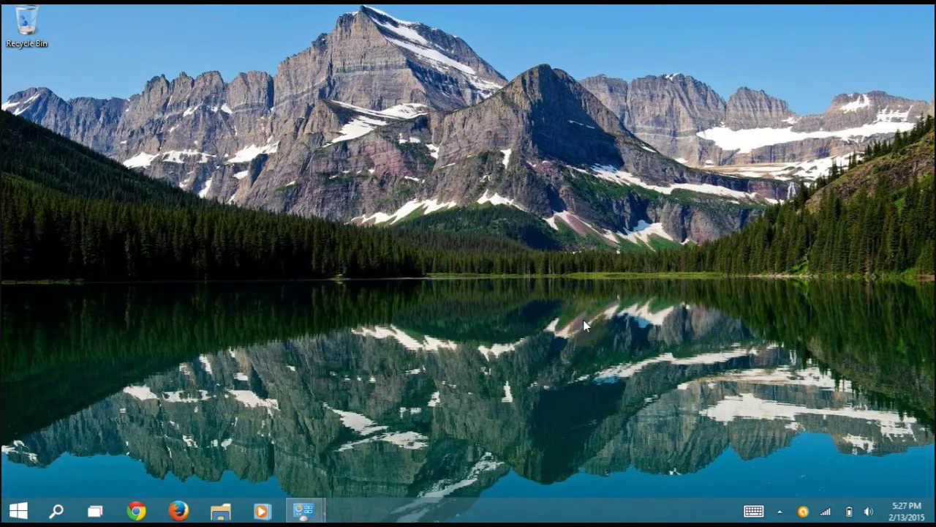
Open Avast Free Antivirus and start a Quick scan for viruses
left_click(802, 510)
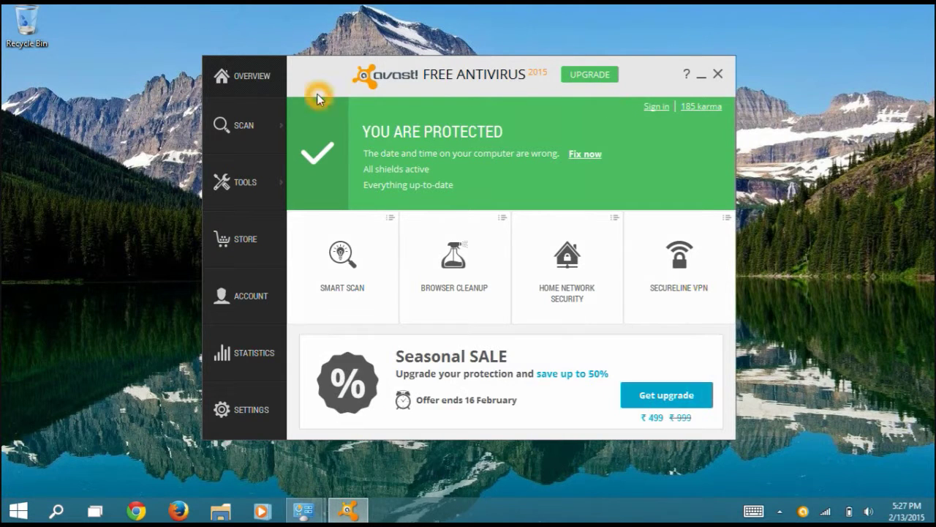
left_click(245, 143)
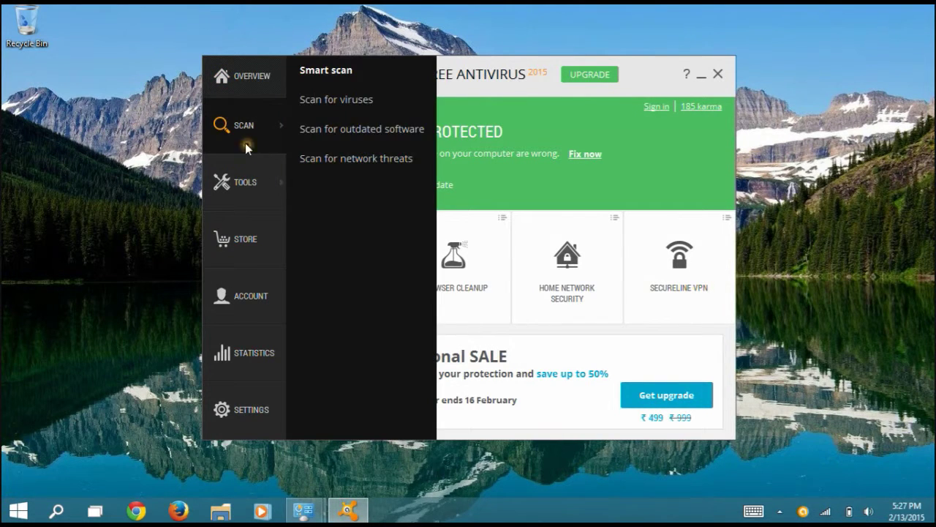
left_click(352, 97)
left_click(602, 126)
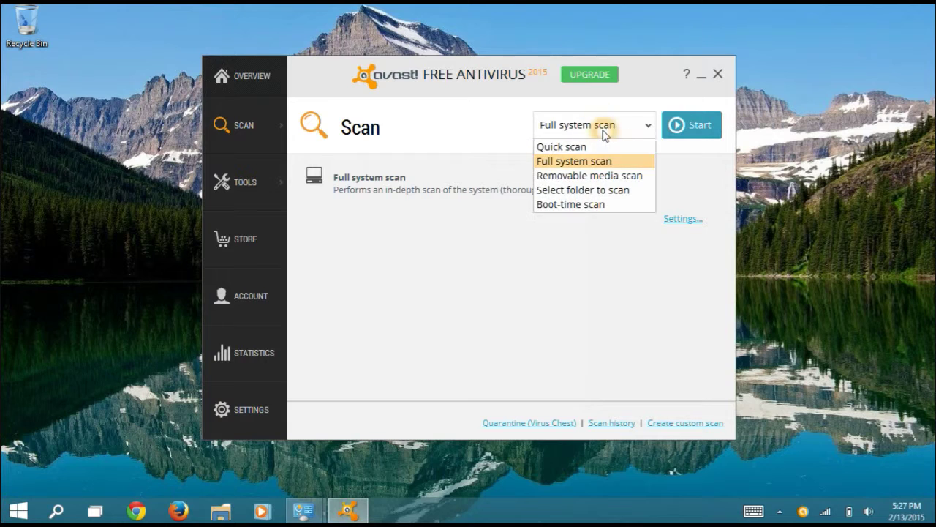
left_click(618, 146)
left_click(676, 125)
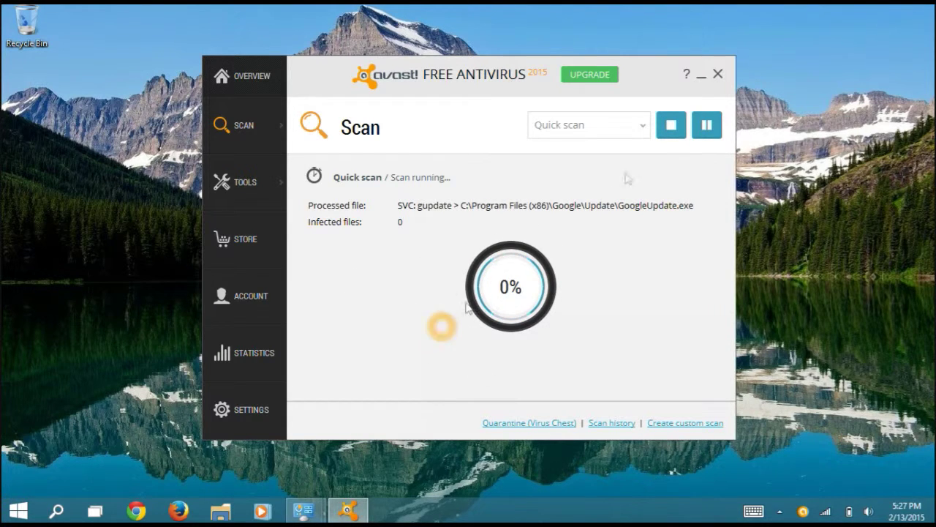
Stop the running Quick scan and minimize the Avast window
left_click(662, 130)
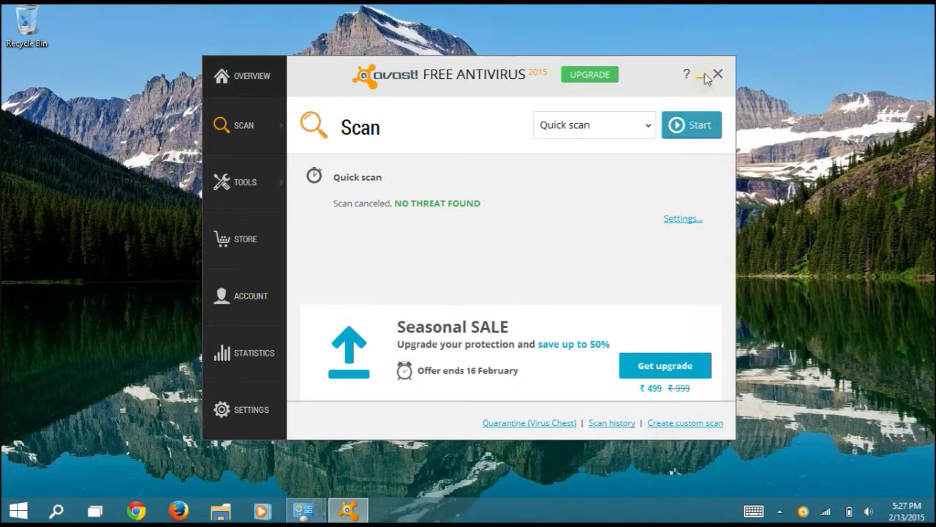
left_click(702, 75)
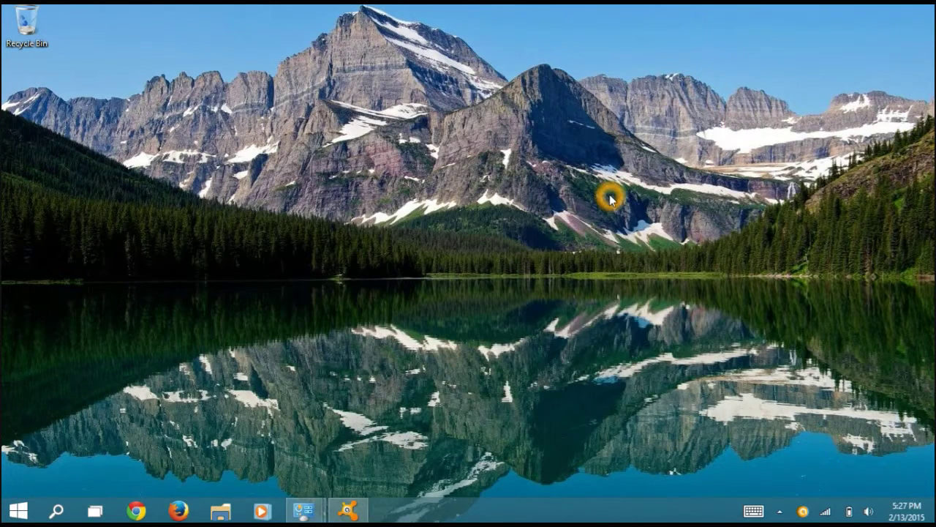
mouse_move(340, 513)
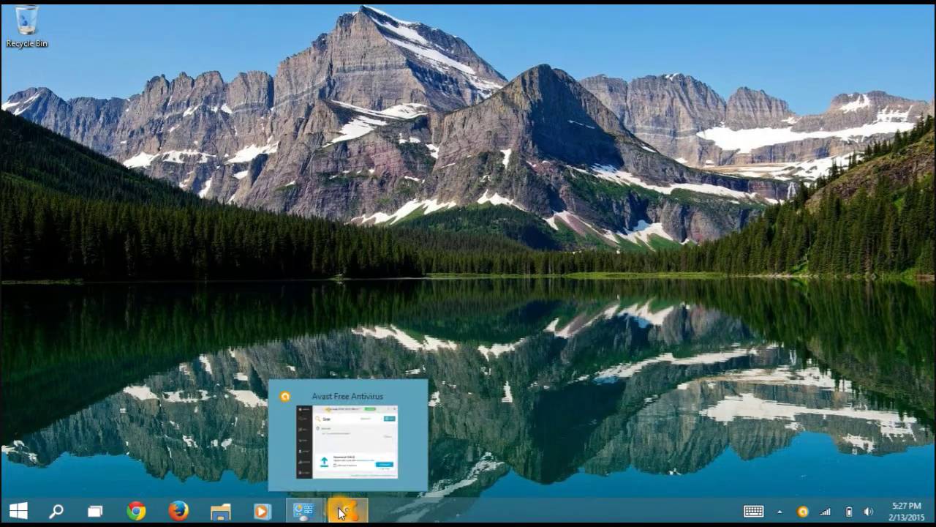